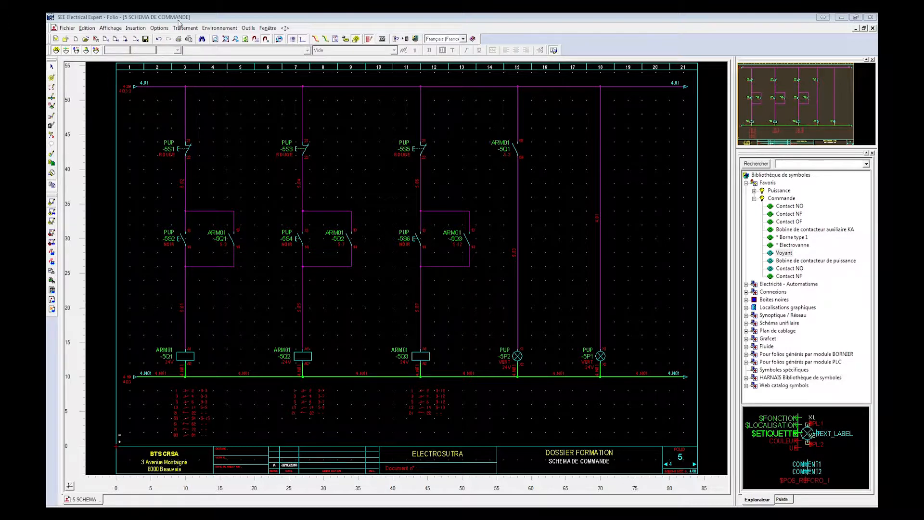
Open the PLC I/O assistant and bring up the catalogue selection for the API1 controller.
left_click(184, 29)
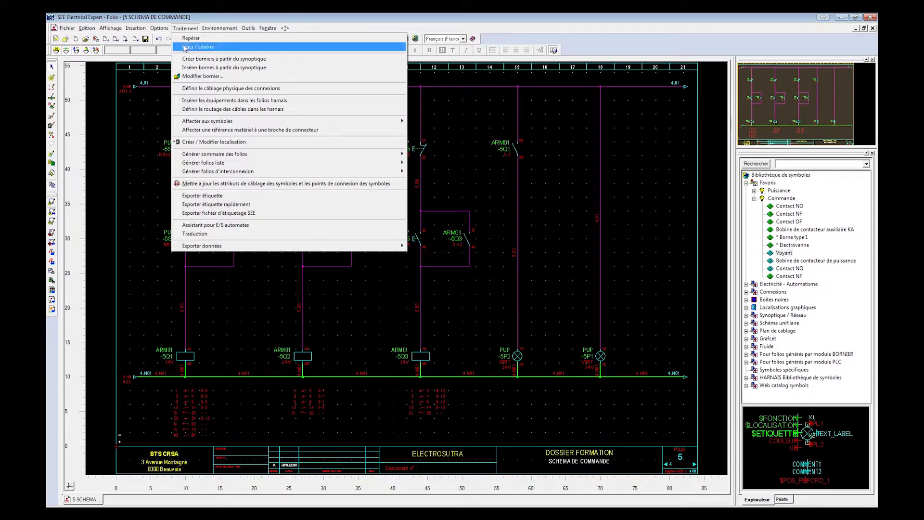
left_click(222, 227)
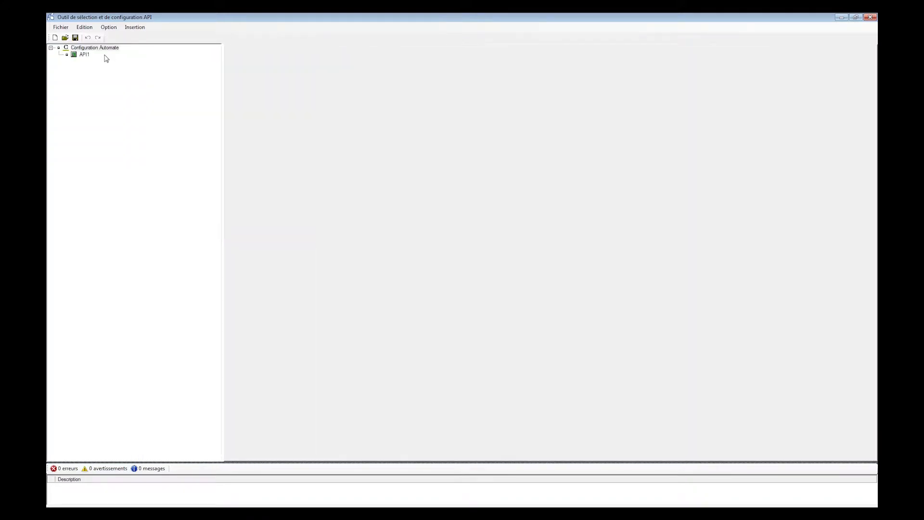
left_click(85, 54)
right_click(85, 55)
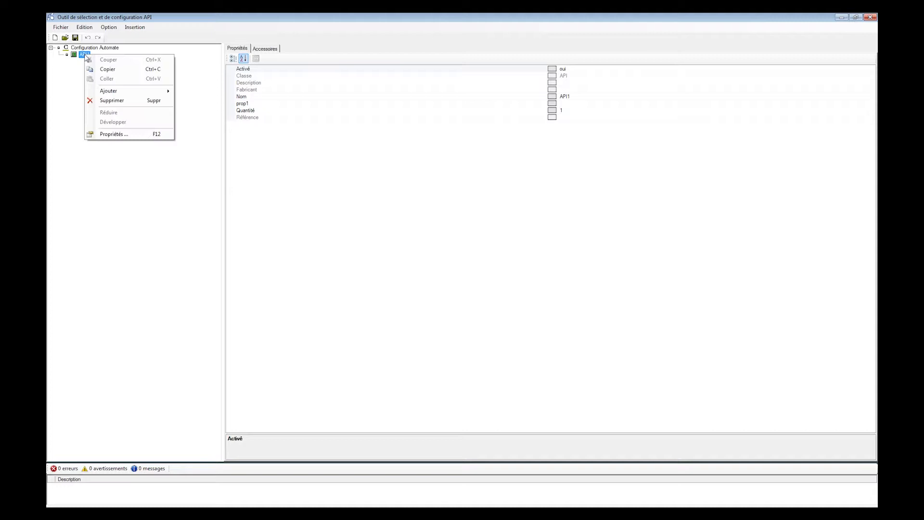
mouse_move(123, 91)
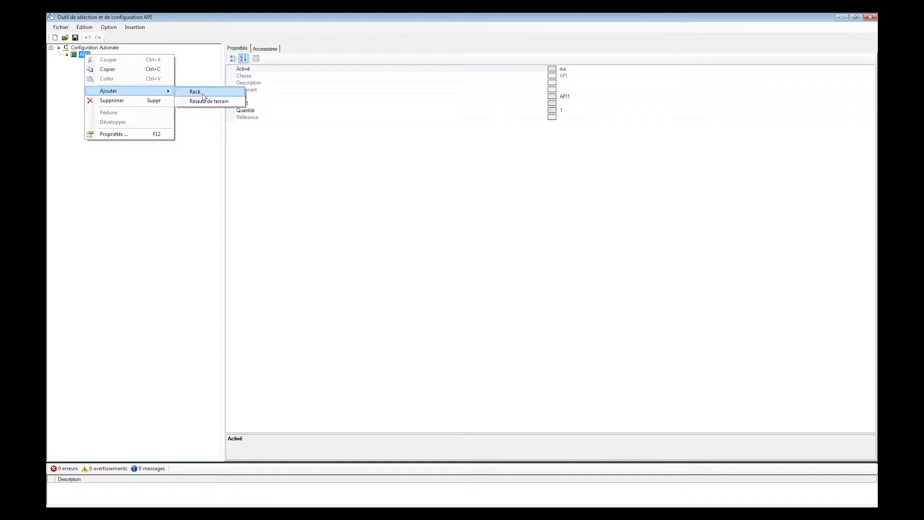
left_click(103, 136)
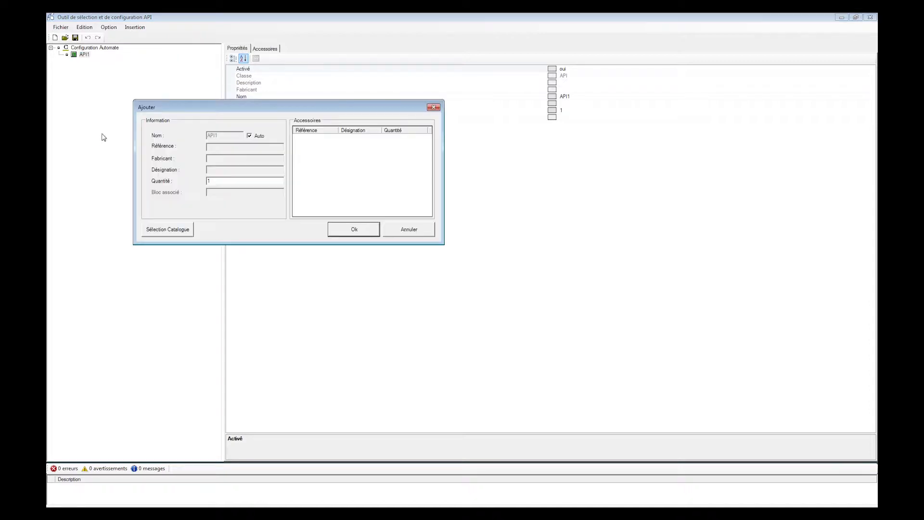
left_click(174, 232)
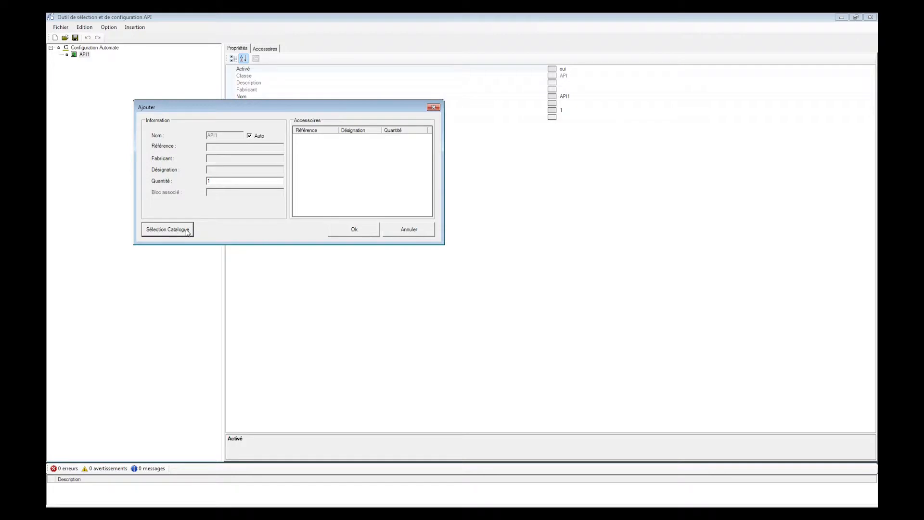
left_click(187, 230)
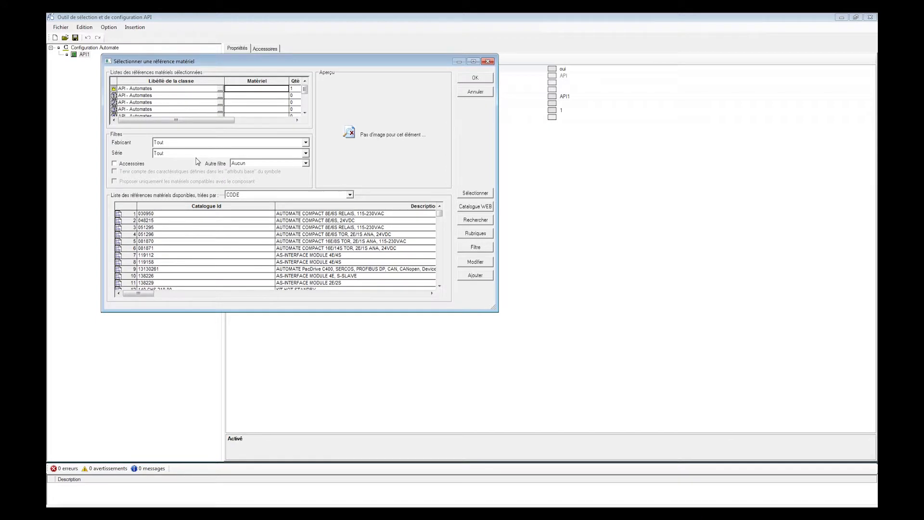
Filter the hardware catalogue by manufacturer SCHNEIDER ELECTRIC and series MODICON M221.
left_click(201, 143)
key("s")
key("s")
key("s")
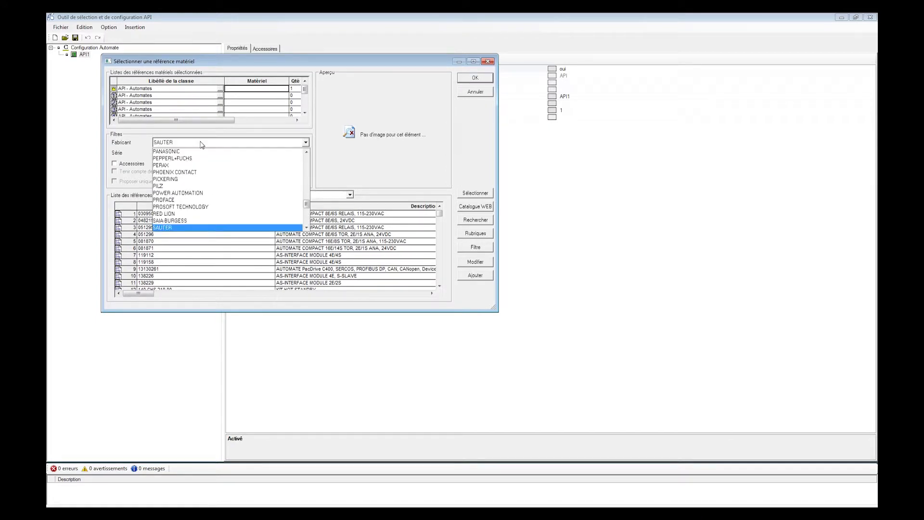
left_click(186, 228)
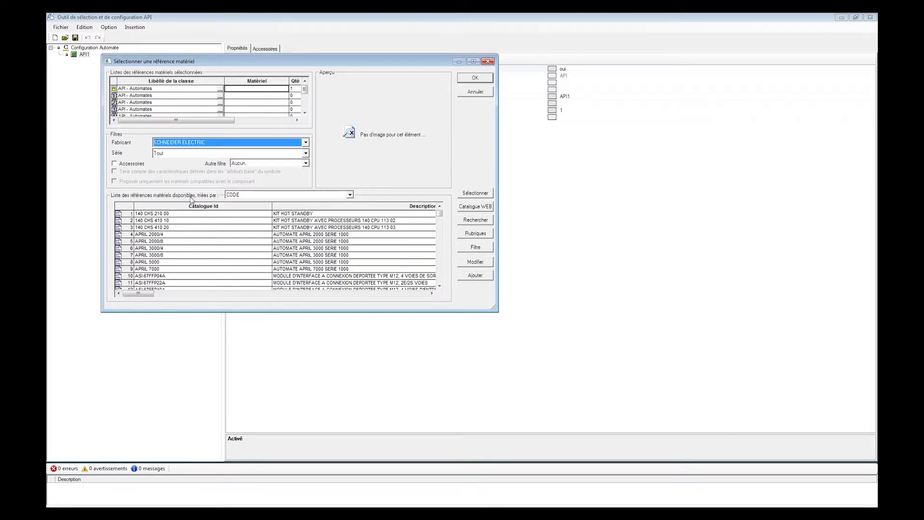
left_click(201, 155)
scroll(191, 211, "down", 1)
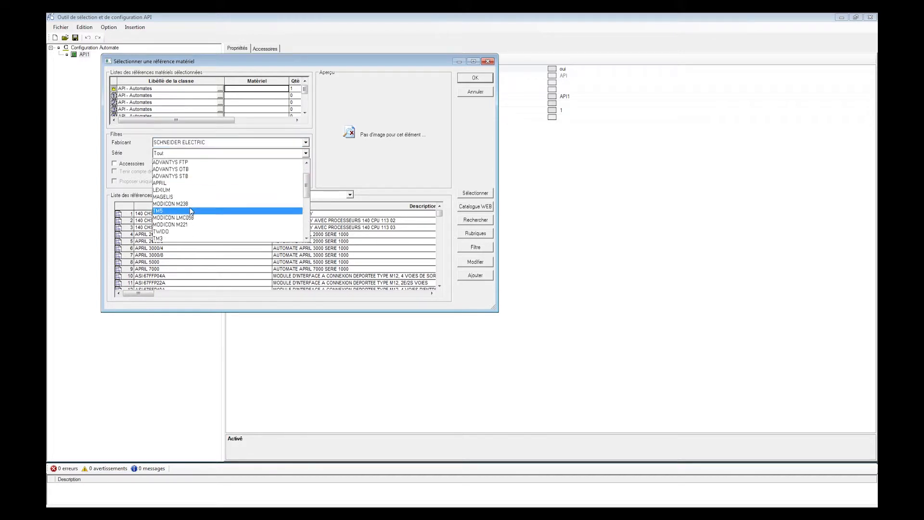
left_click(196, 224)
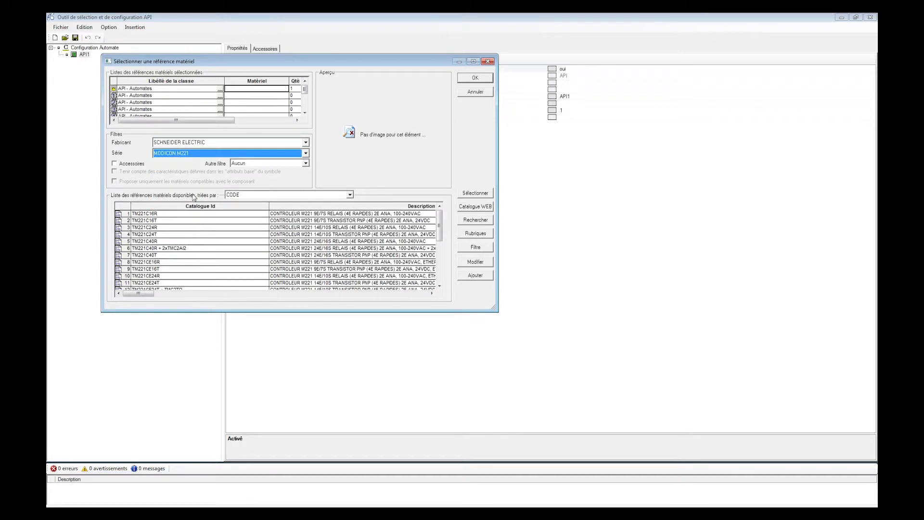
Assign the catalogue reference TM221CE24T to API1 and confirm its properties.
left_click(162, 284)
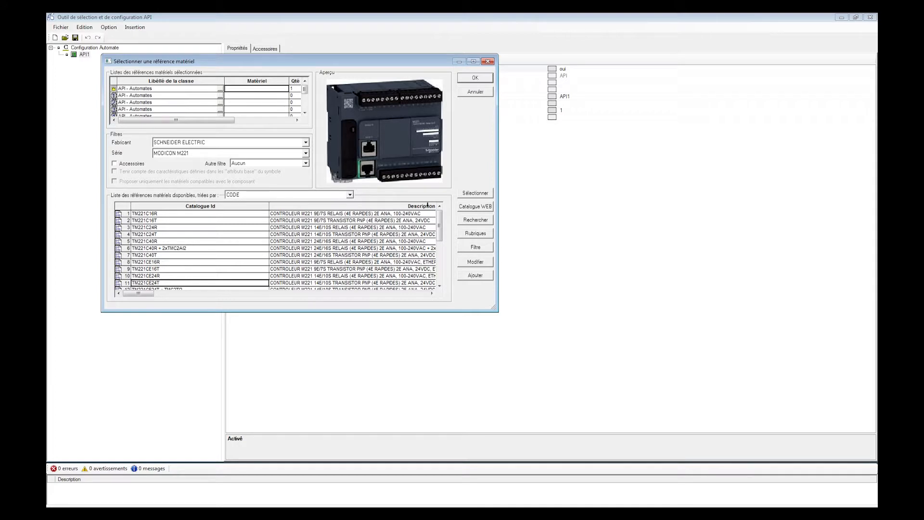
left_click(475, 193)
left_click(473, 80)
left_click(365, 231)
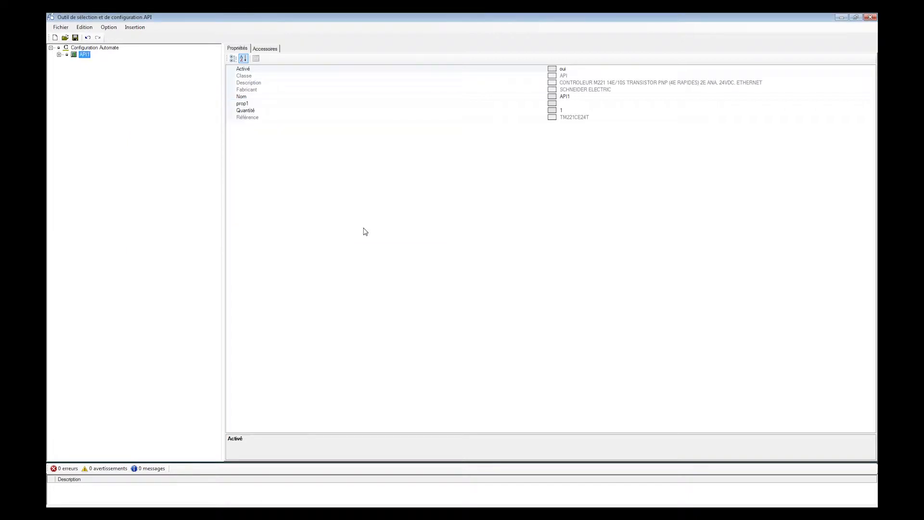
Add a module with the reference TM3TMG to RACK0 of API1.
left_click(59, 55)
left_click(68, 62)
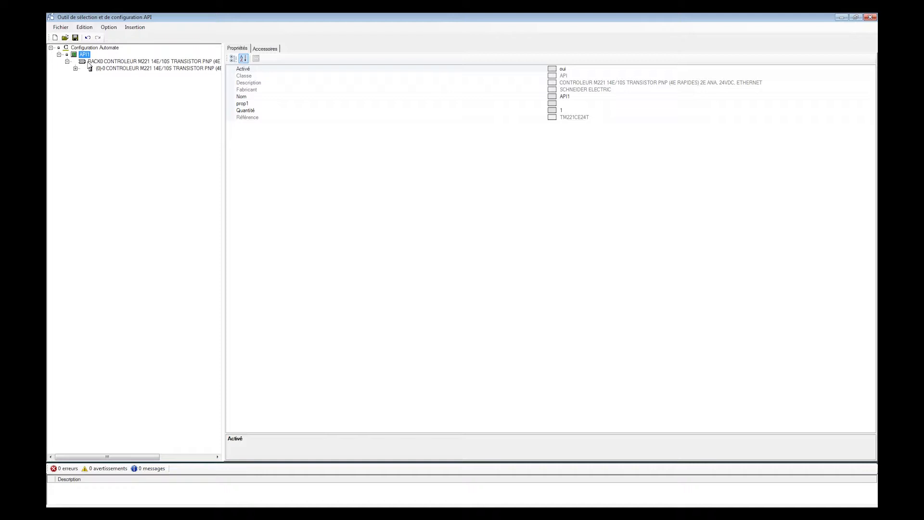
right_click(92, 63)
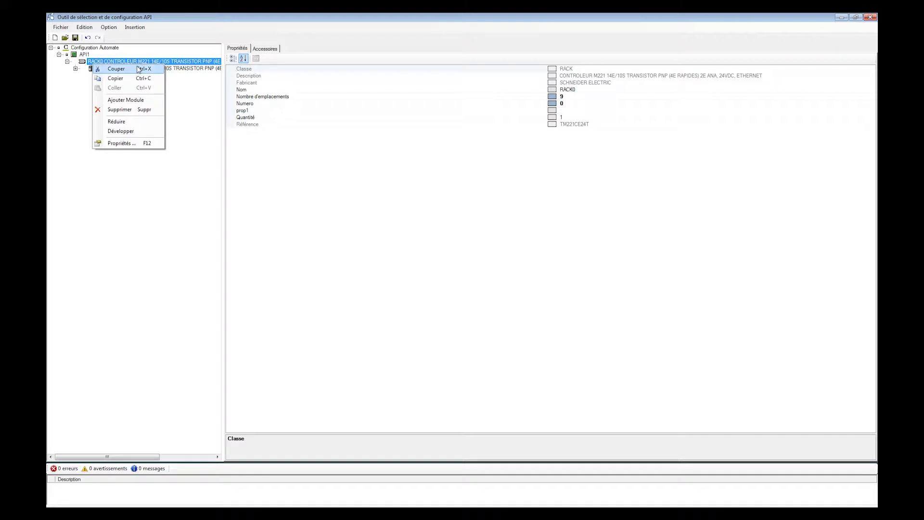
left_click(133, 104)
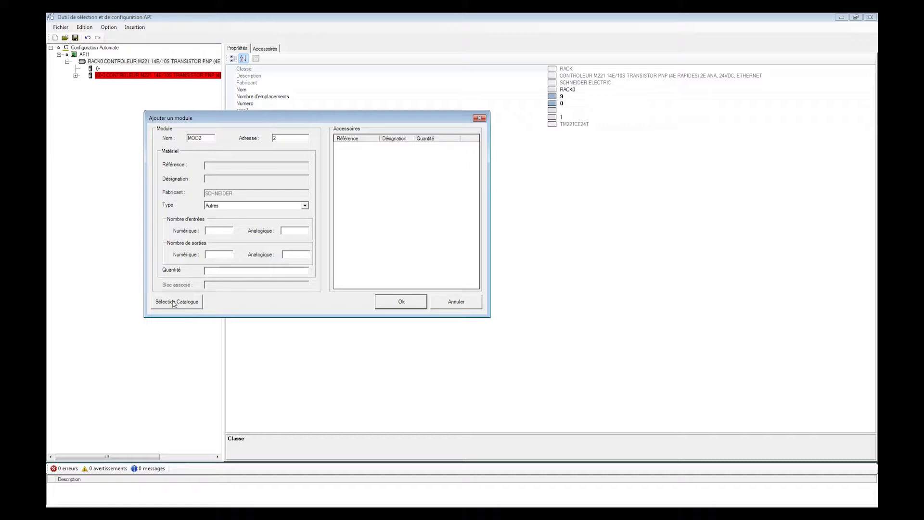
left_click(174, 302)
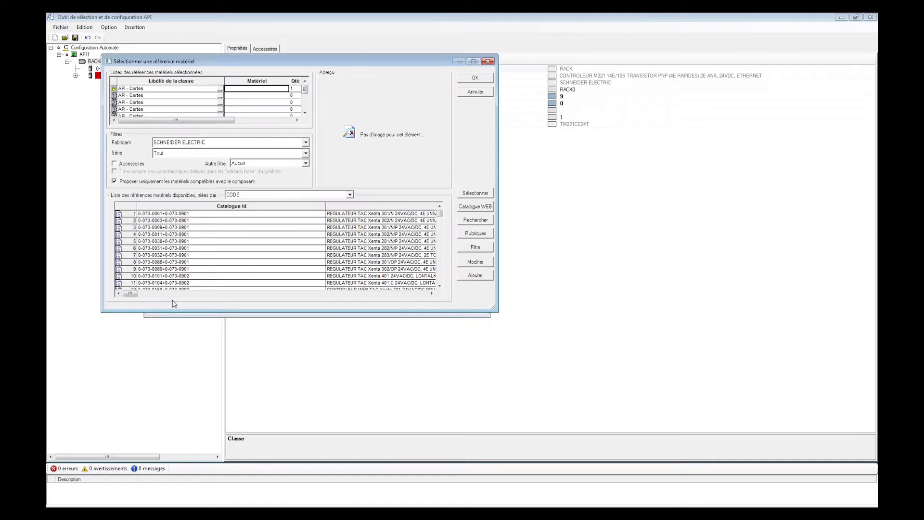
left_click(233, 95)
left_click(233, 90)
type("TM3TM")
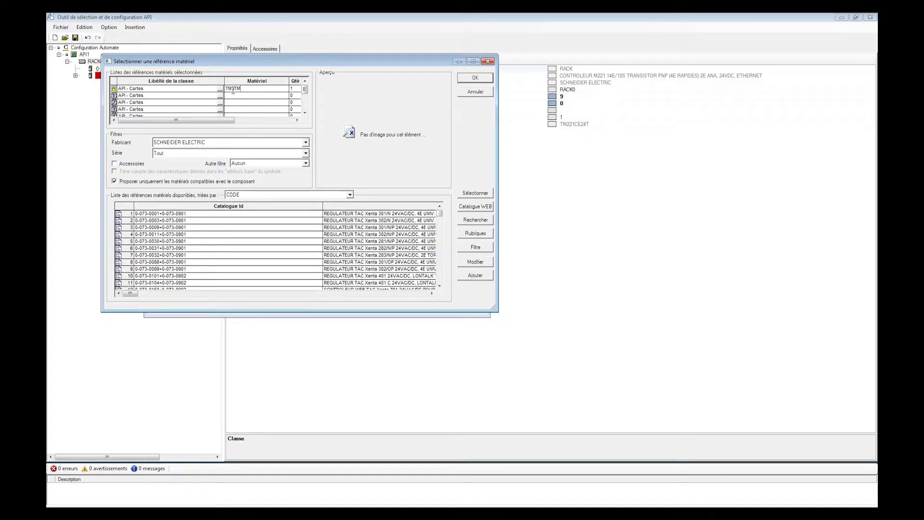
type("G")
left_click(480, 82)
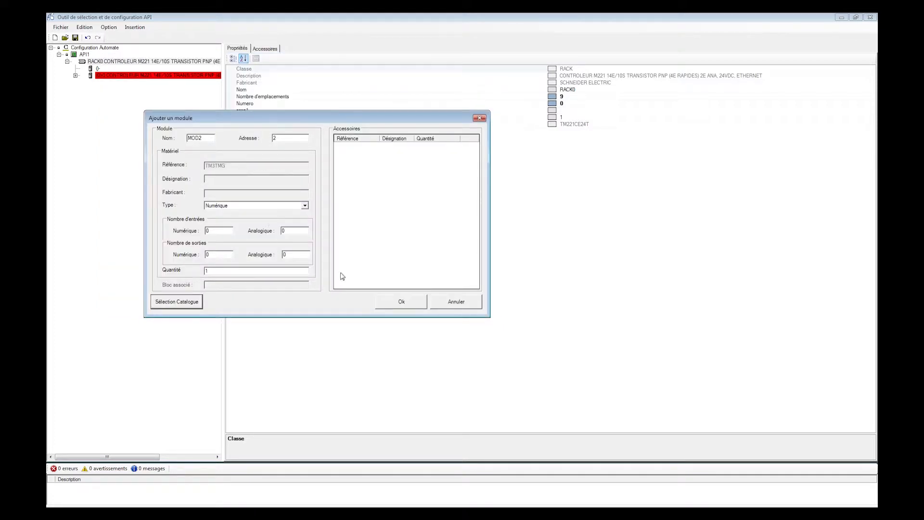
left_click(402, 302)
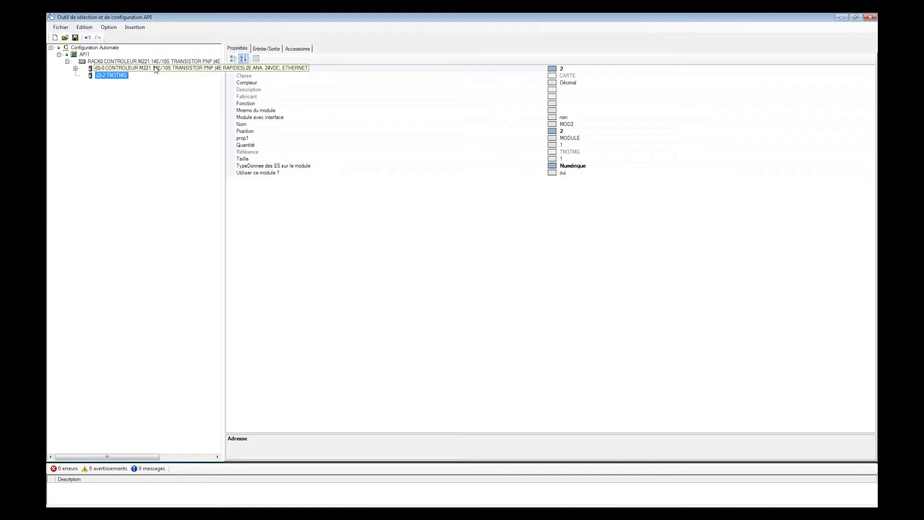
Expand the M221 controller module's channels and display its input/output list.
left_click(76, 69)
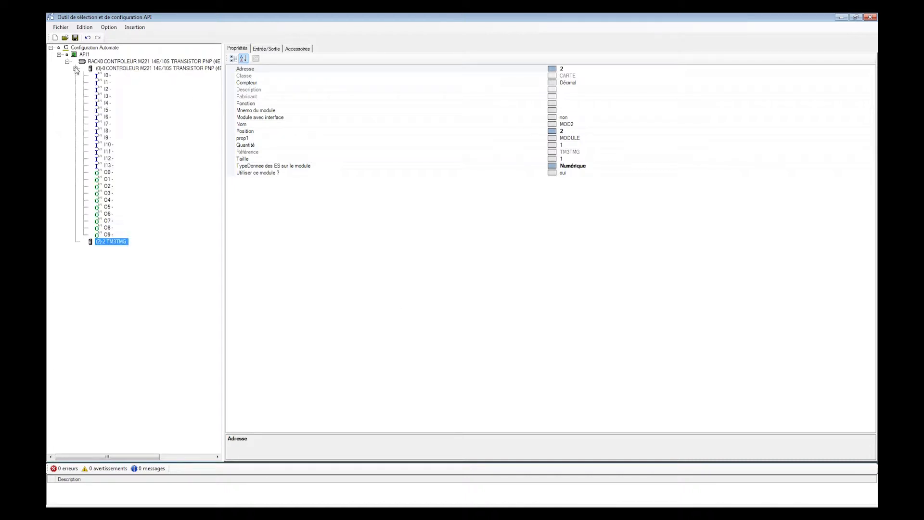
left_click(115, 71)
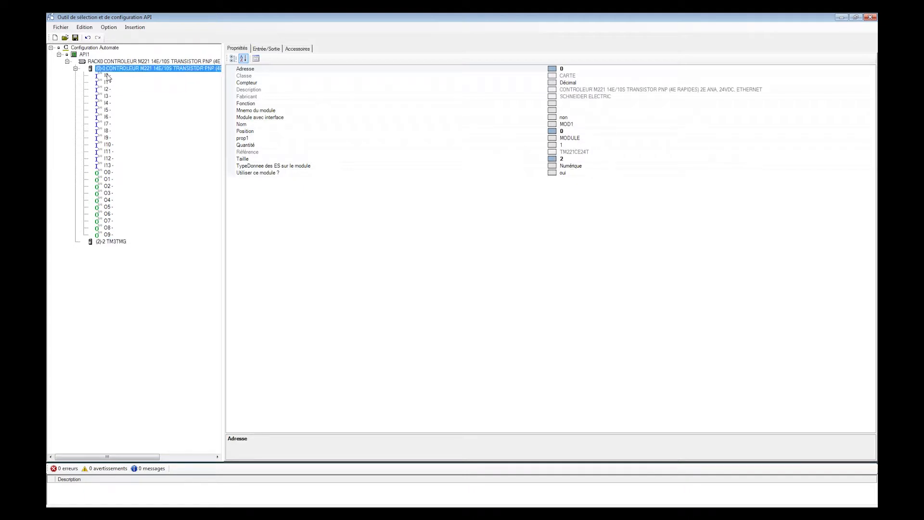
left_click(107, 75)
left_click(116, 69)
left_click(272, 49)
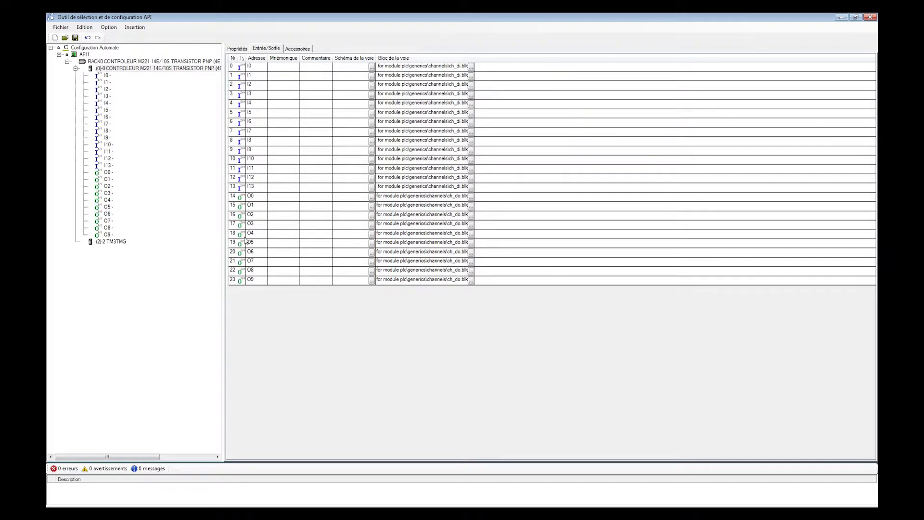
Try to edit the first two input addresses by hand, entering %I0.0 for the first, and restore the original I0.
left_click(256, 68)
type("%I0.0")
left_click(256, 76)
left_click(248, 75)
type("%")
left_click(253, 75)
type("0")
left_click(255, 75)
type(".")
left_click(250, 75)
key("BackSpace")
left_click(252, 75)
key("BackSpace")
left_click(258, 66)
key("BackSpace")
key("BackSpace")
key("BackSpace")
key("BackSpace")
key("BackSpace")
type("I0")
left_click(284, 77)
Set the M221 module's digital input addressing to prefix %I[Emplacement]. with a manual counter in format N.
left_click(159, 69)
right_click(160, 69)
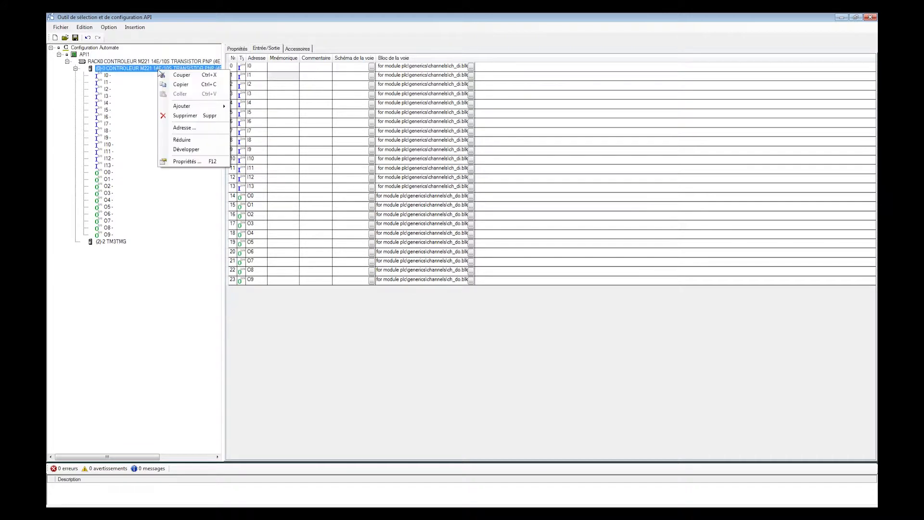
left_click(177, 128)
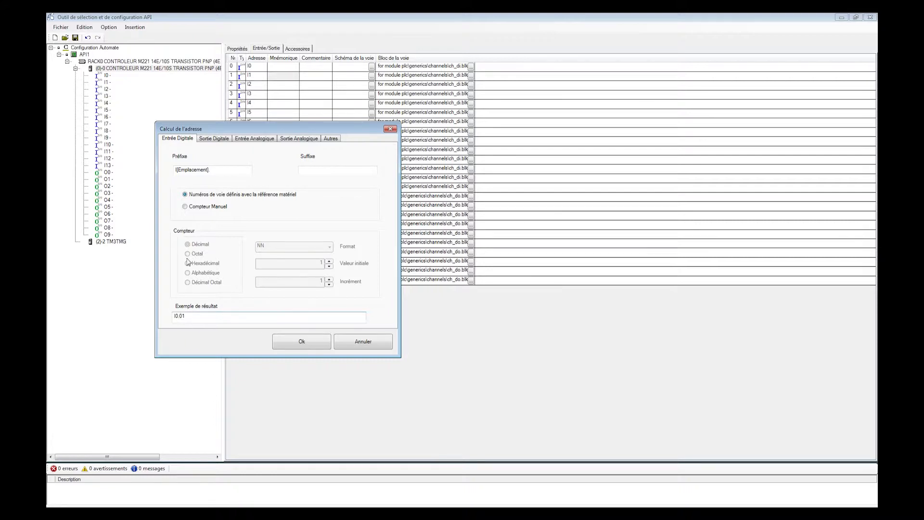
left_click(176, 169)
type("%")
left_click(199, 207)
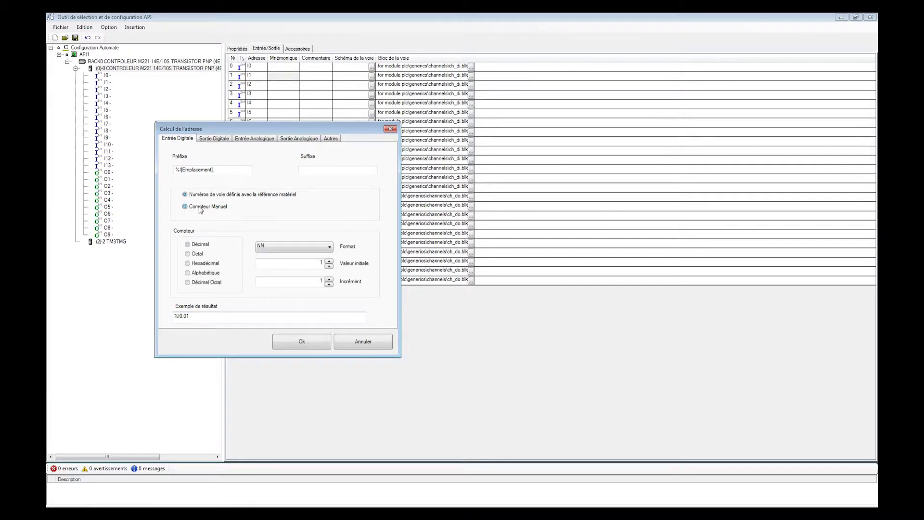
left_click(278, 247)
left_click(275, 257)
left_click(295, 343)
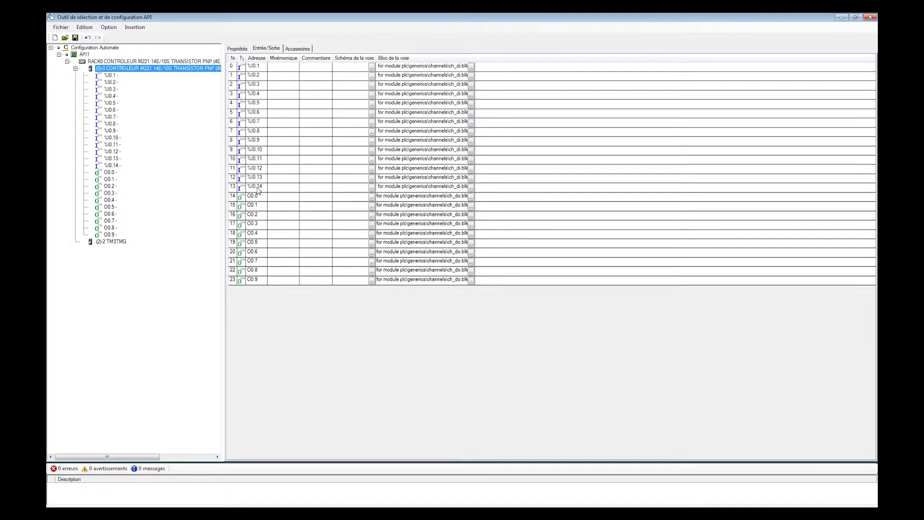
Set the M221 module's digital output address prefix to %Q[Emplacement]. in its address calculation.
right_click(204, 70)
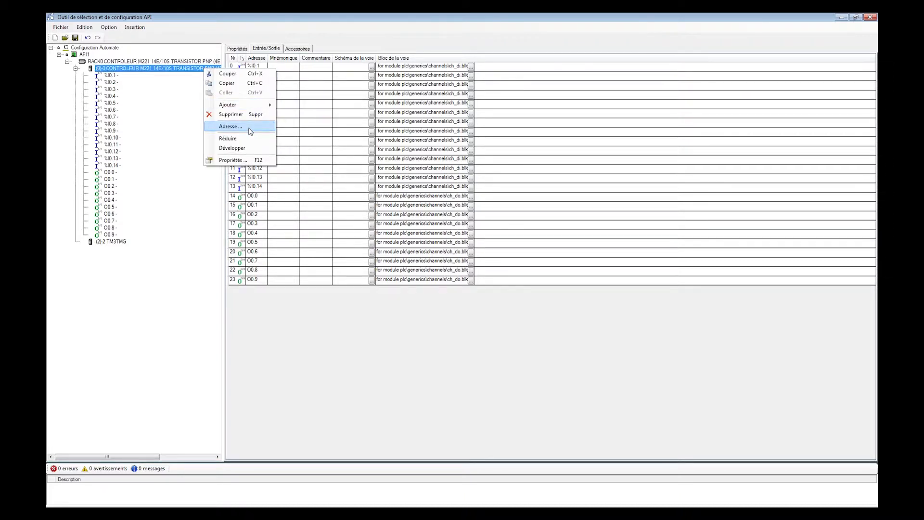
left_click(230, 126)
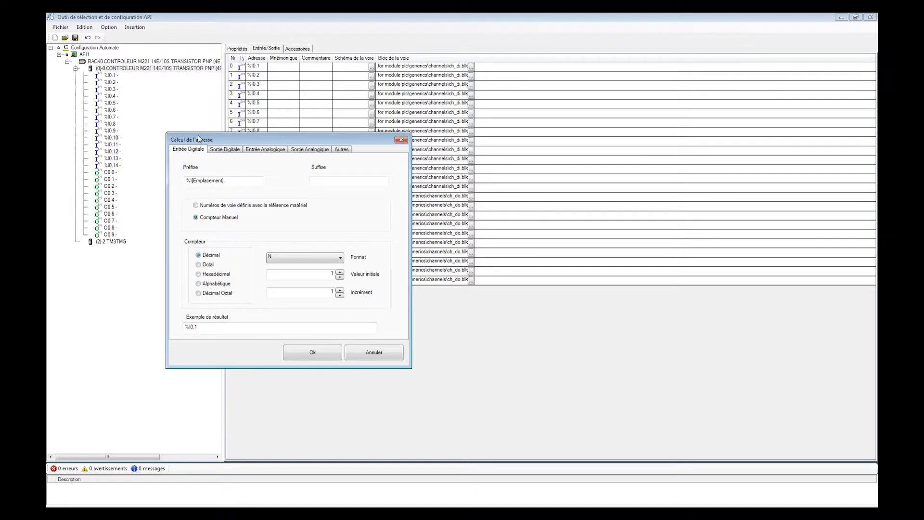
left_click_drag(211, 138, 230, 144)
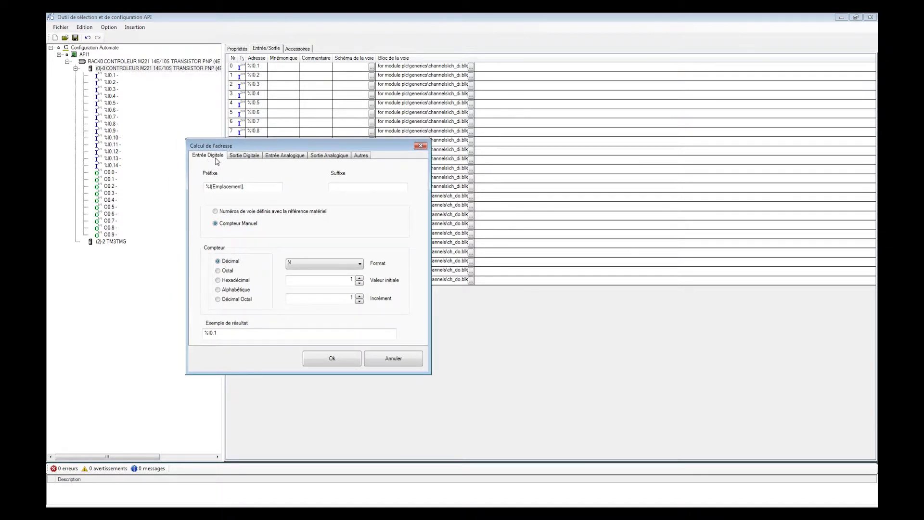
left_click(243, 156)
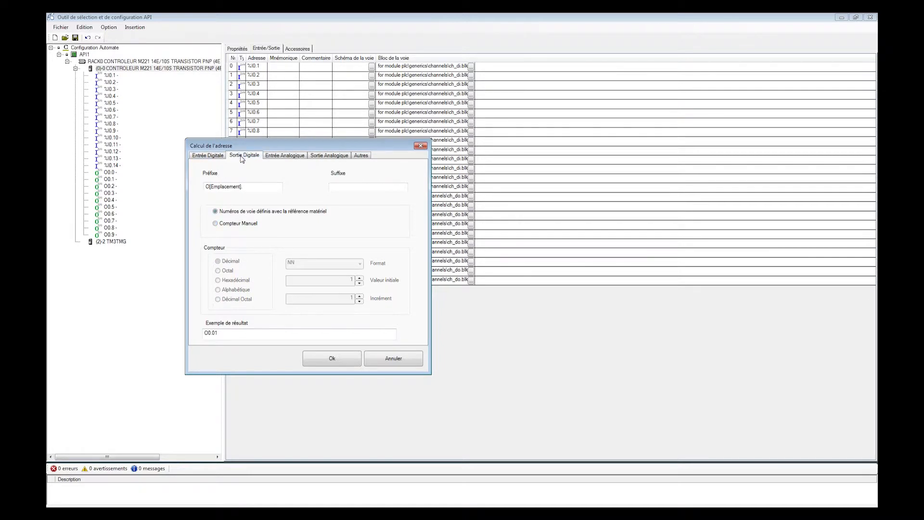
left_click(280, 158)
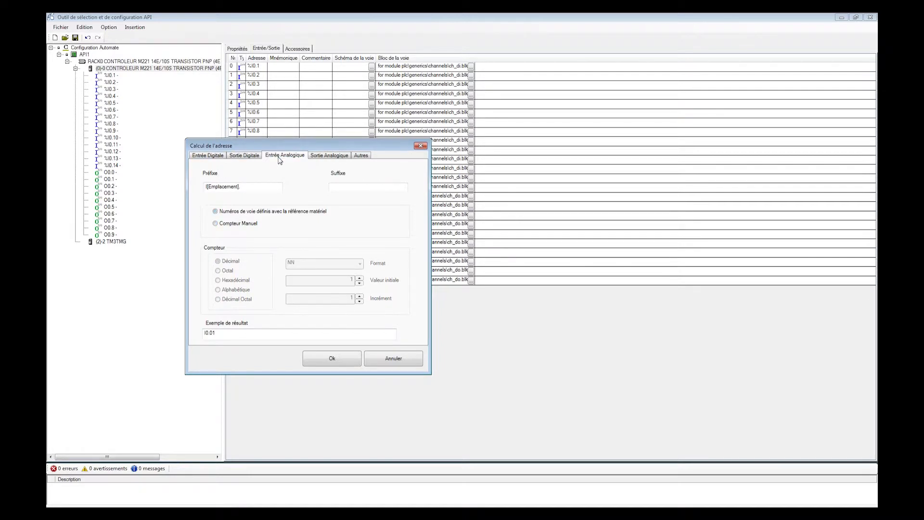
left_click(328, 159)
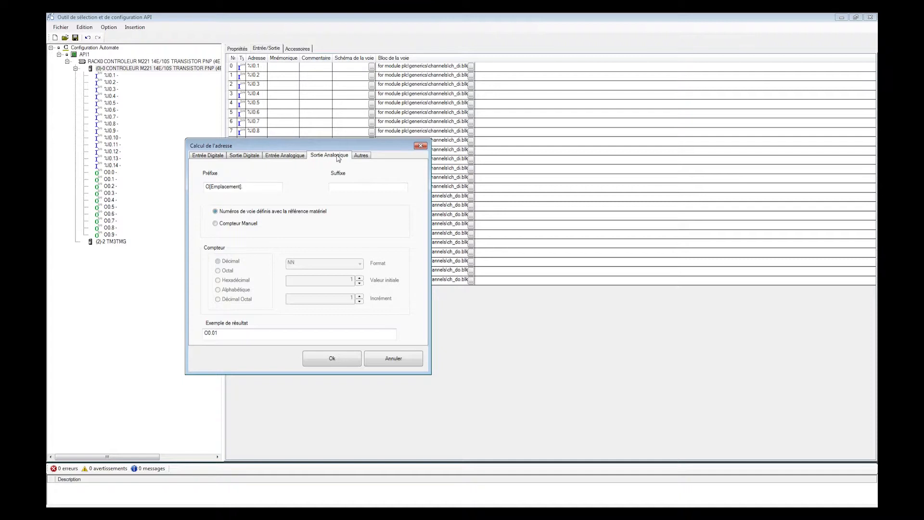
left_click(245, 157)
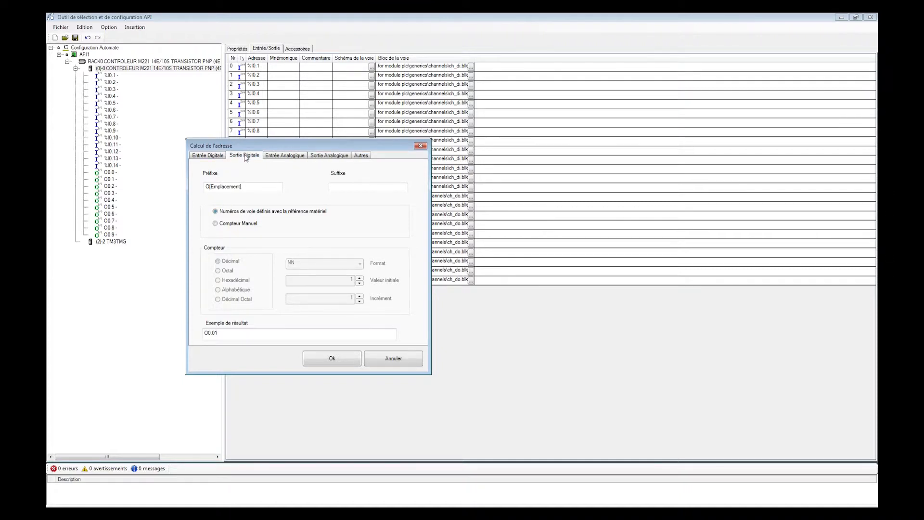
left_click(207, 186)
type("%")
Switch the digital output numbering to a manual counter in format N and apply the address calculation.
left_click(219, 225)
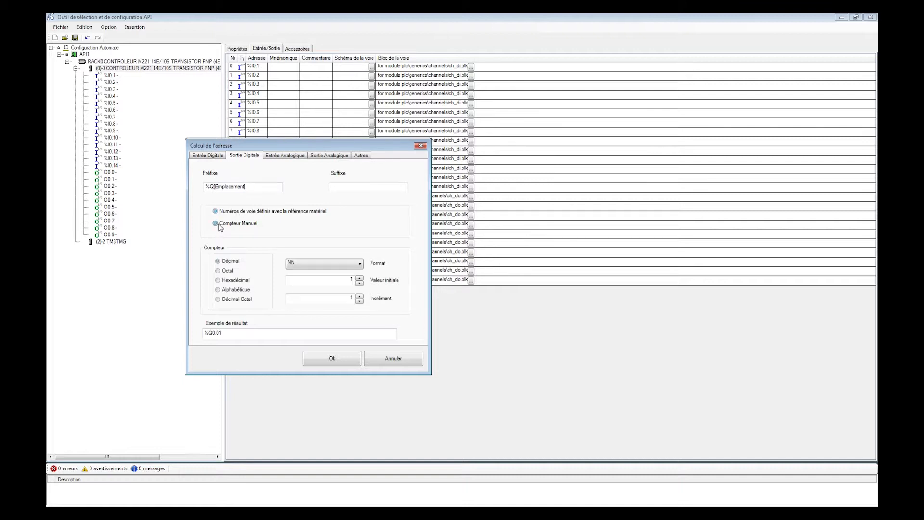
left_click(337, 266)
left_click(321, 273)
left_click_drag(332, 144, 571, 131)
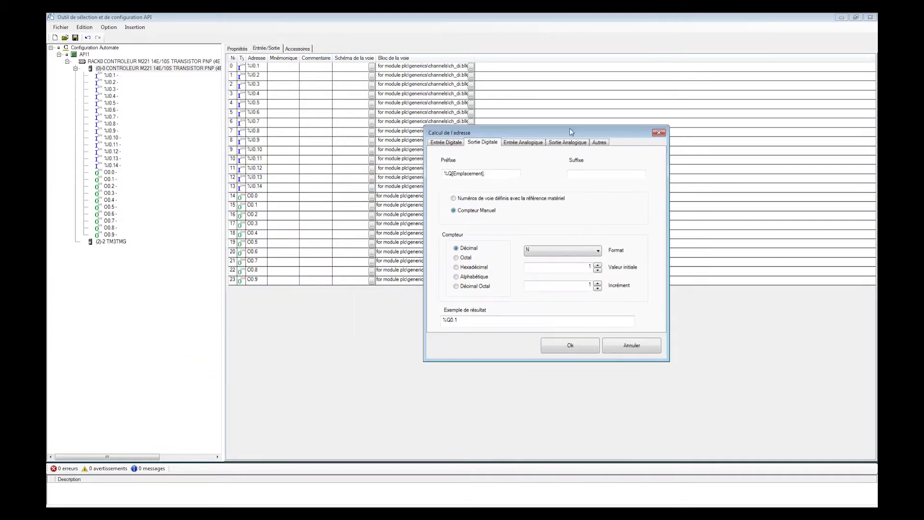
left_click(569, 348)
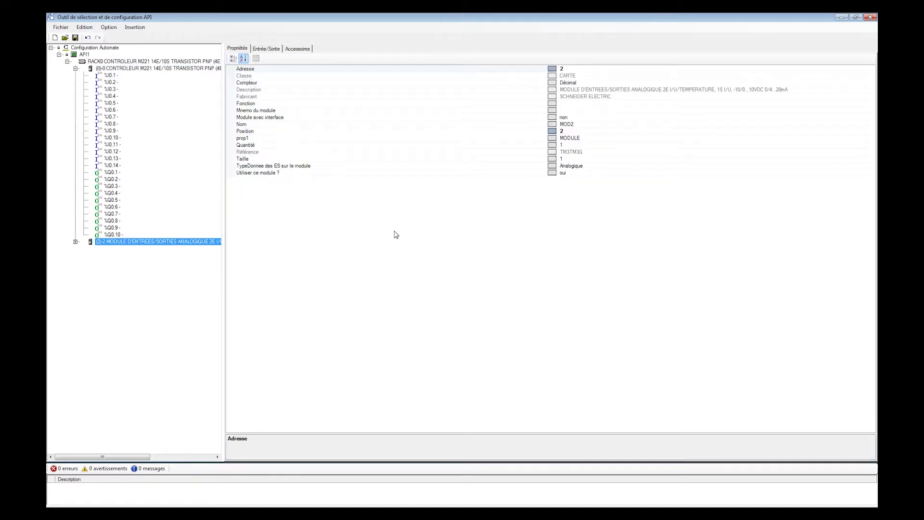
Expand the analog input/output module's channels in the tree and select the module.
left_click(75, 242)
left_click(117, 247)
left_click(117, 242)
right_click(117, 244)
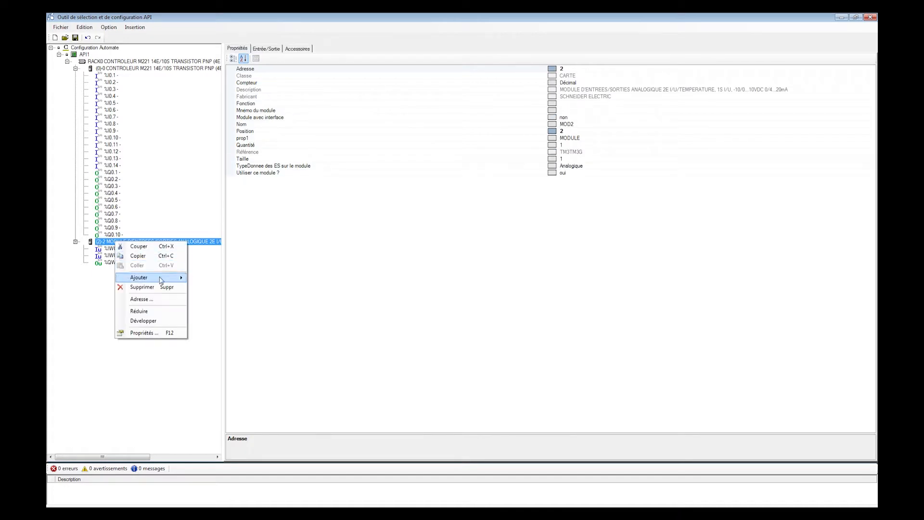
left_click(160, 301)
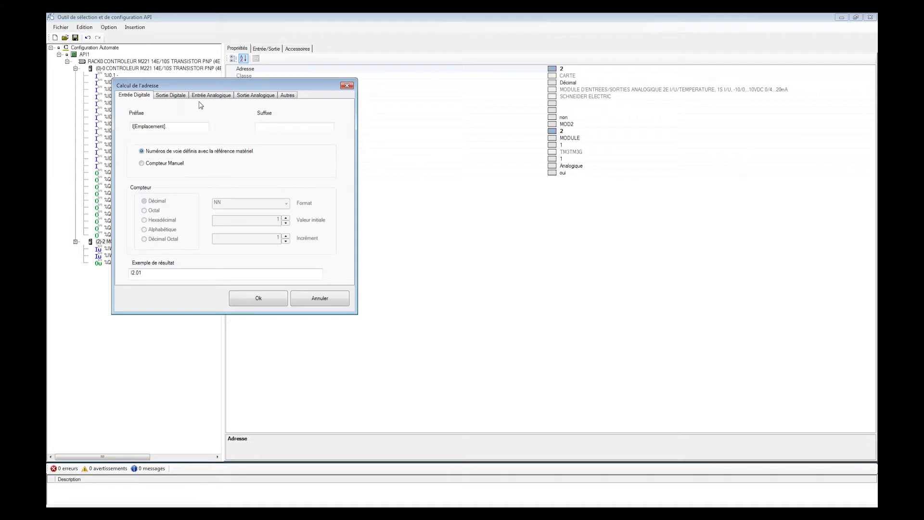
left_click(347, 85)
right_click(123, 245)
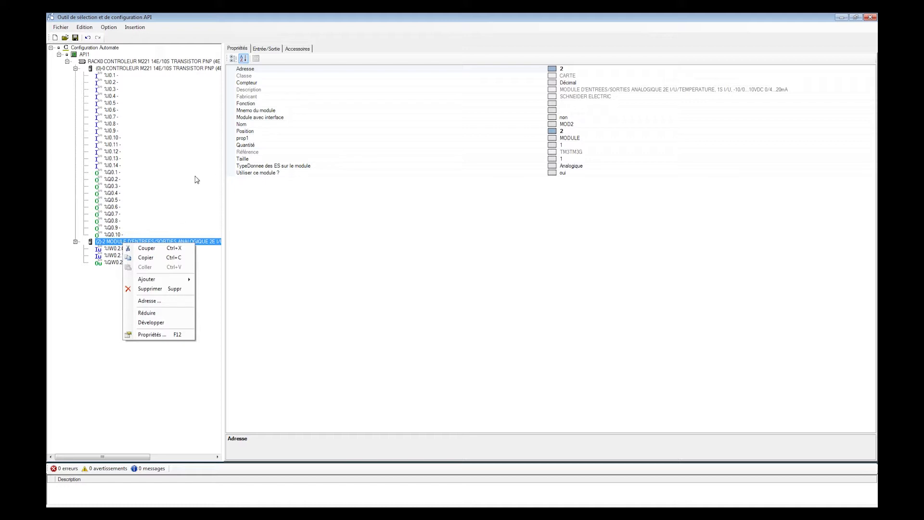
In the analog module's input/output list, try to set the two input addresses to %IW1.0 and %IW1.1.
left_click(265, 49)
left_click(266, 49)
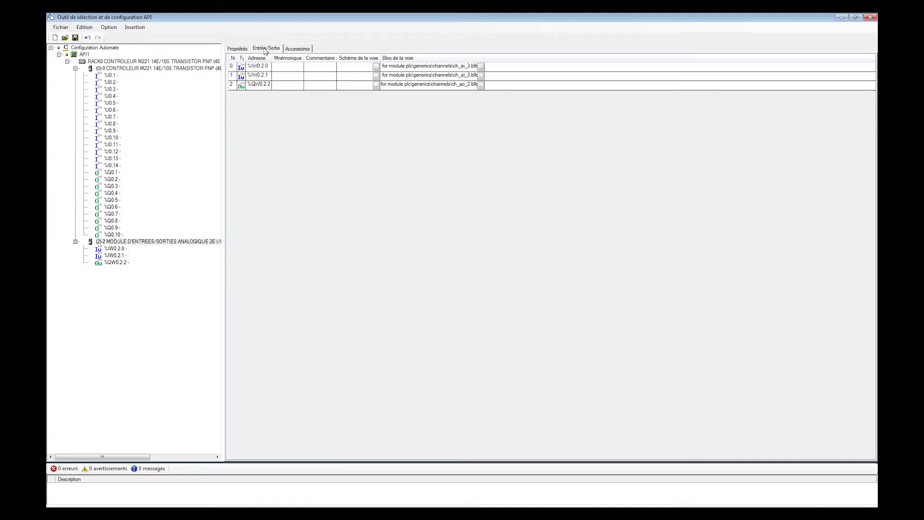
left_click(260, 68)
left_click(258, 68)
type("1")
key("Delete")
left_click(258, 75)
left_click(258, 75)
type("1")
Try to set the analog module's output address to %QW1.0.
left_click(264, 85)
left_click(264, 85)
type("1")
left_click(290, 76)
left_click(244, 88)
left_click(275, 85)
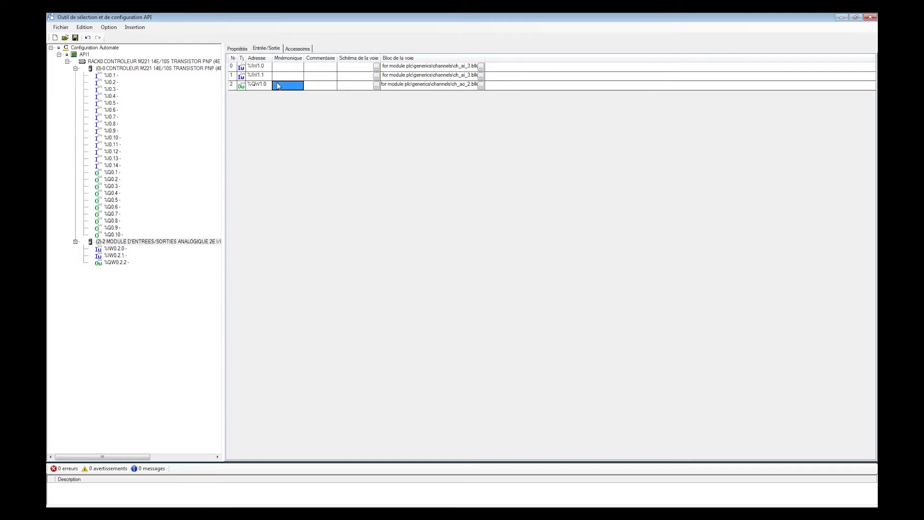
Give the M221 module's input %I0.1 the mnemonic dcy and the comment Départ Cycle.
left_click(120, 68)
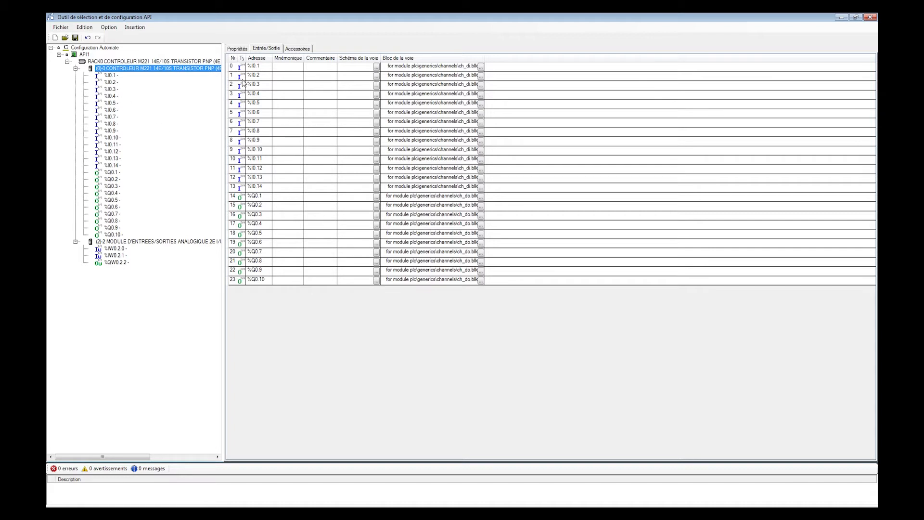
left_click(287, 70)
left_click(286, 69)
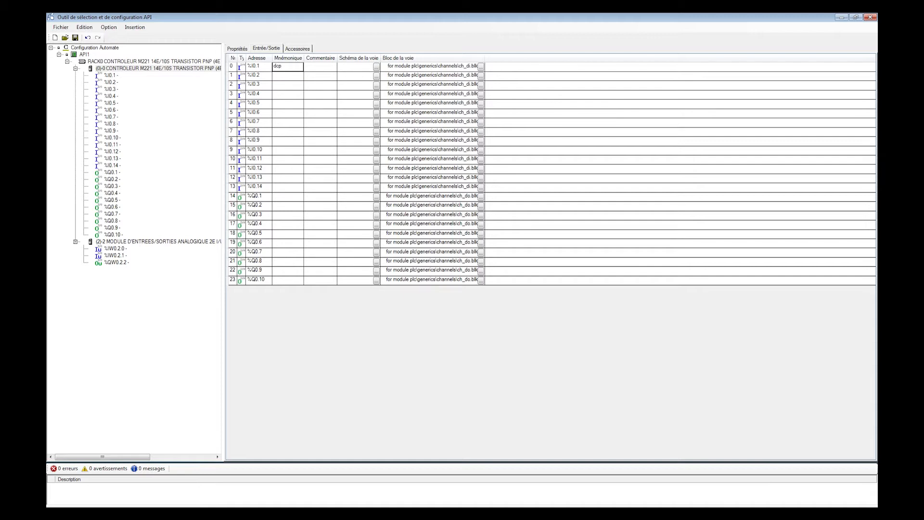
left_click(313, 70)
type("Départ Cycle")
key("Return")
left_click(61, 27)
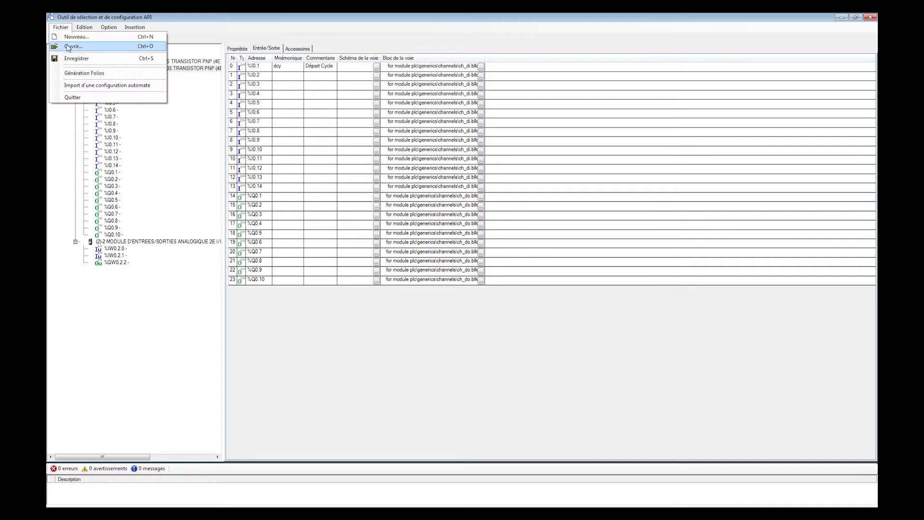
left_click(77, 70)
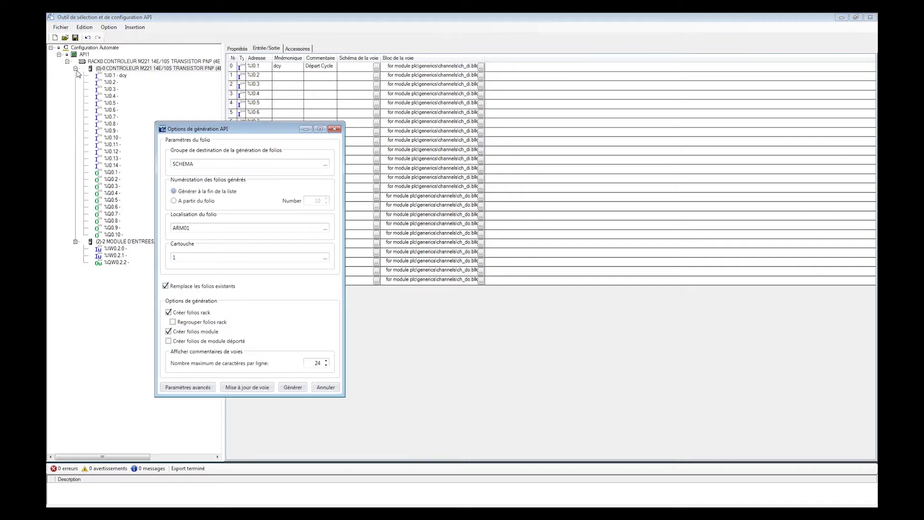
left_click(339, 129)
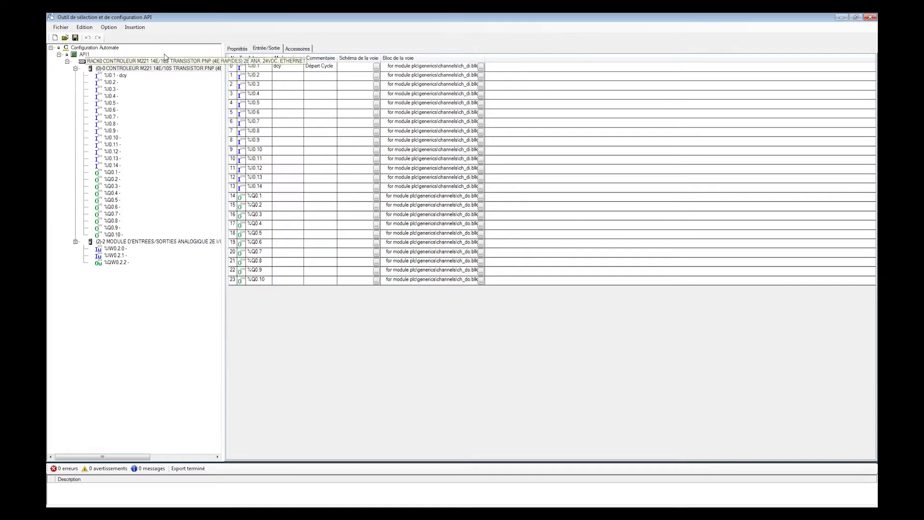
left_click(135, 27)
mouse_move(108, 28)
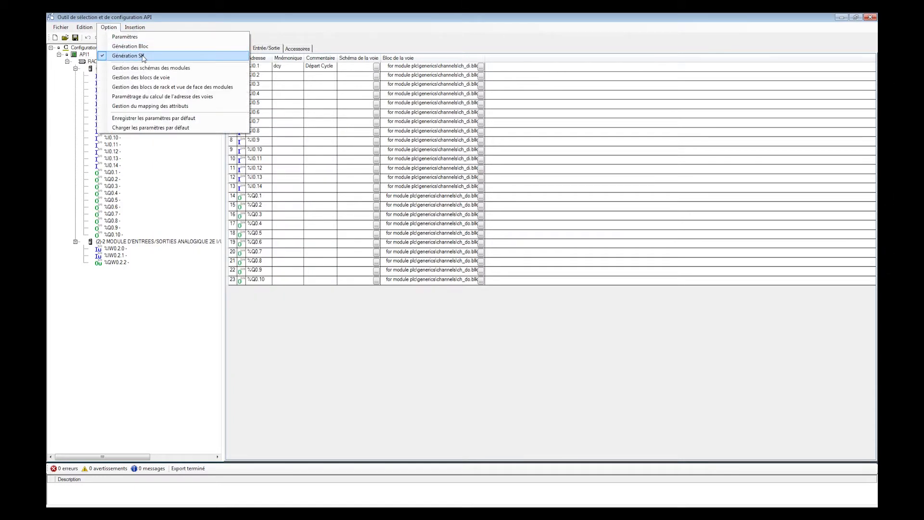
Generate the PLC folios with PLC as the destination group.
mouse_move(64, 29)
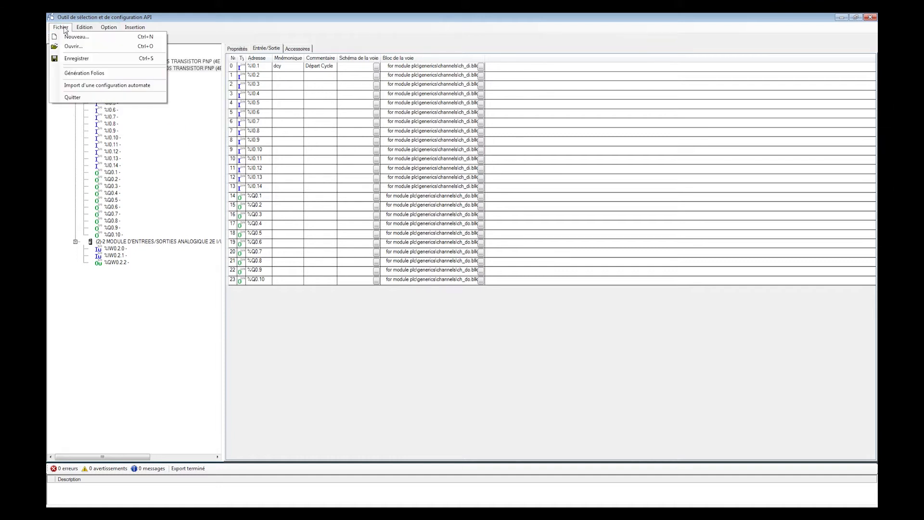
left_click(86, 73)
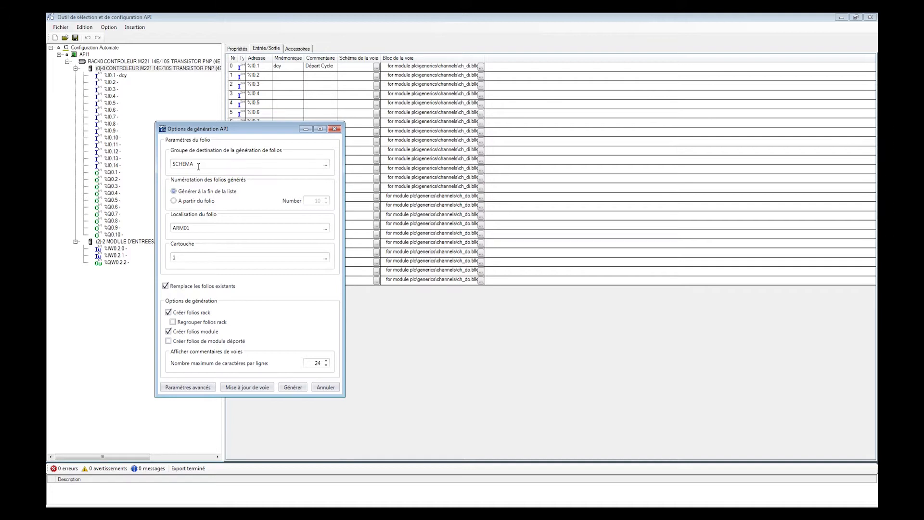
left_click(209, 163)
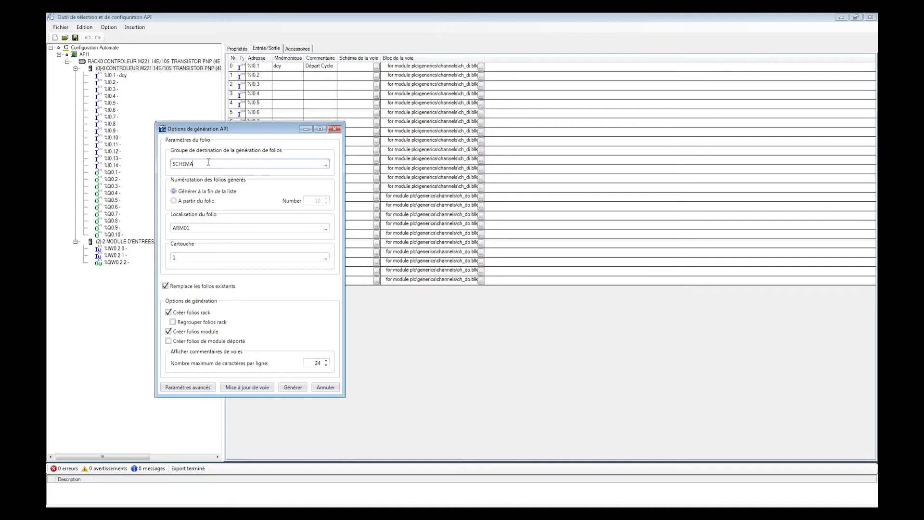
left_click(325, 166)
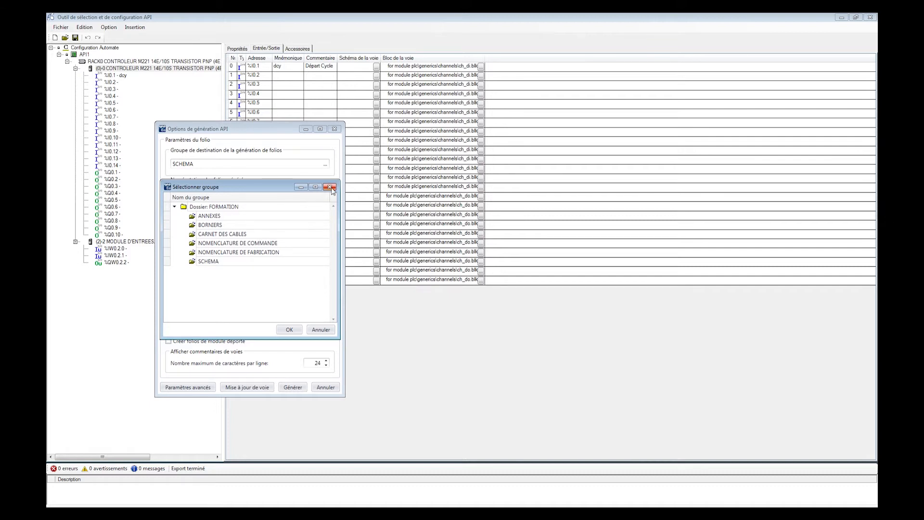
left_click(329, 187)
left_click_drag(202, 167, 132, 169)
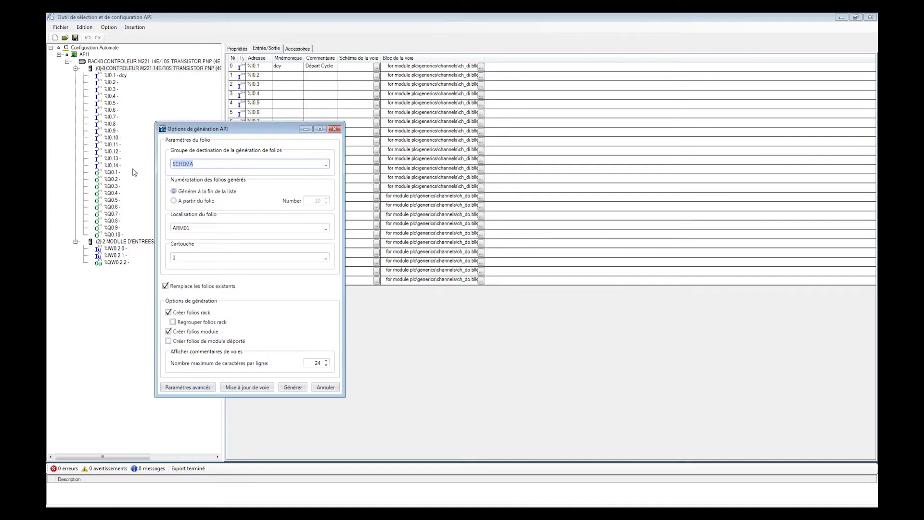
type("PLC")
left_click(293, 388)
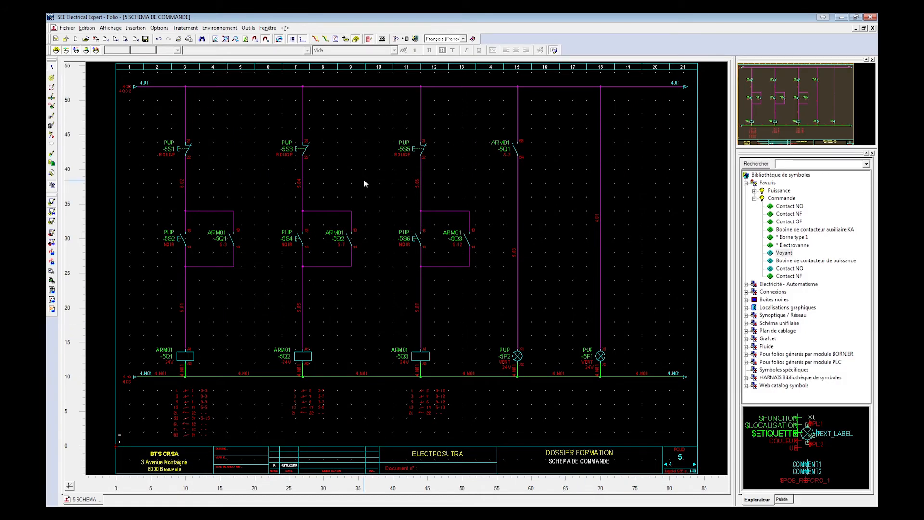
Open the API1 - Configuration Automate folio from the PLC group in the folio explorer.
left_click(67, 28)
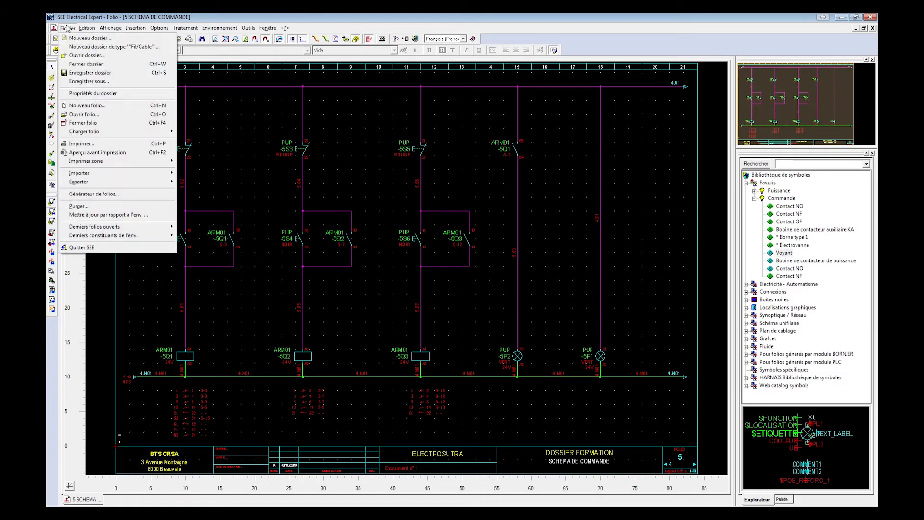
left_click(103, 114)
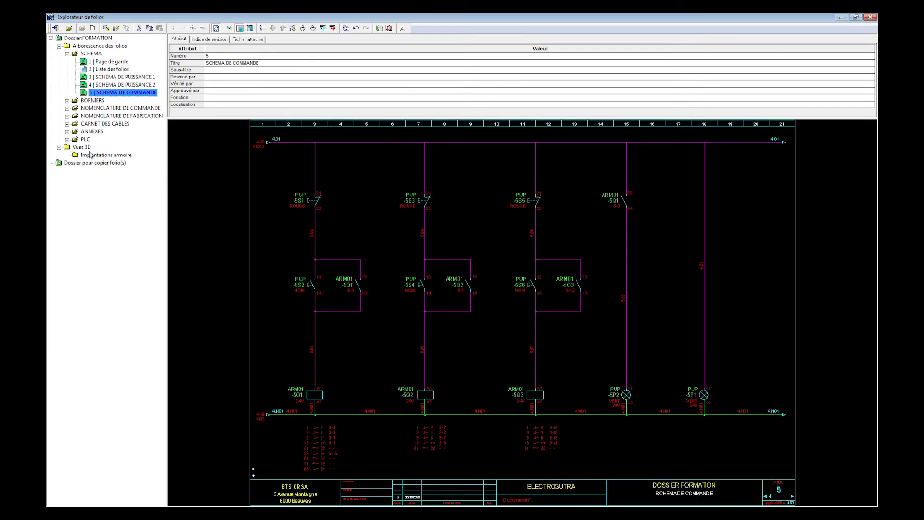
left_click(67, 139)
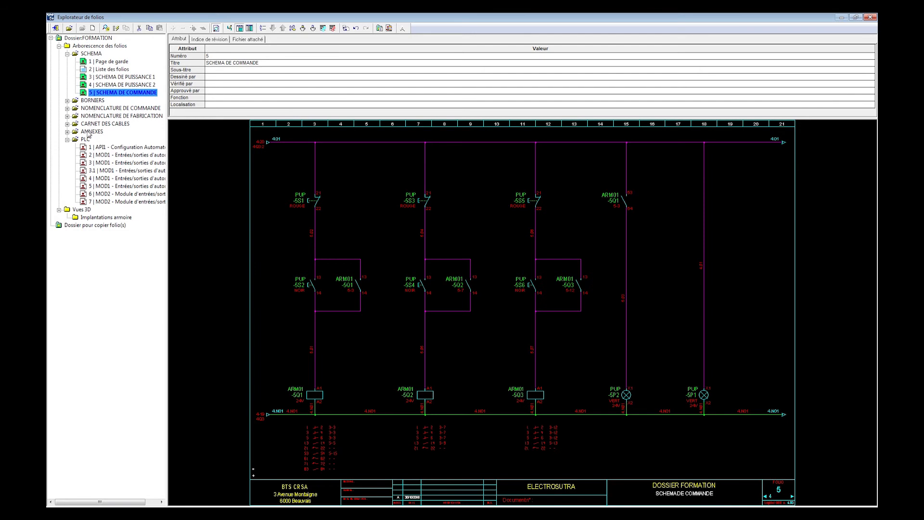
left_click(88, 148)
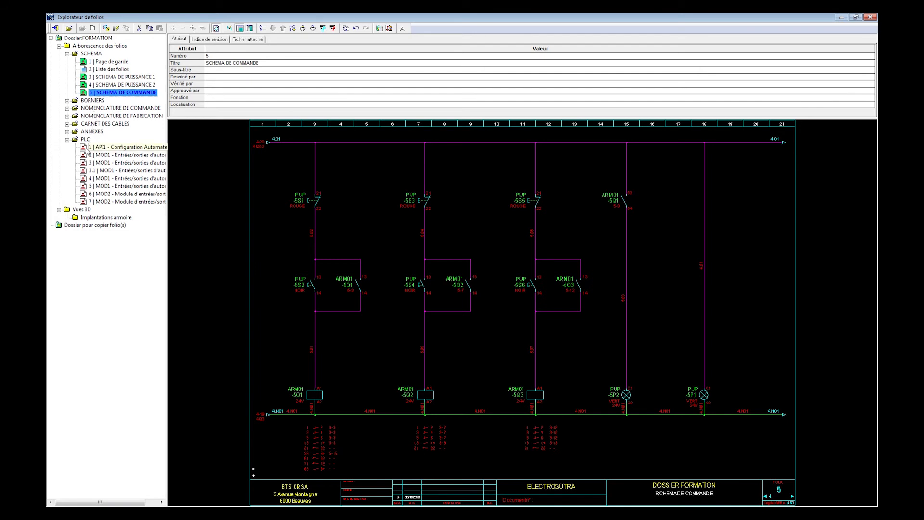
double_click(88, 149)
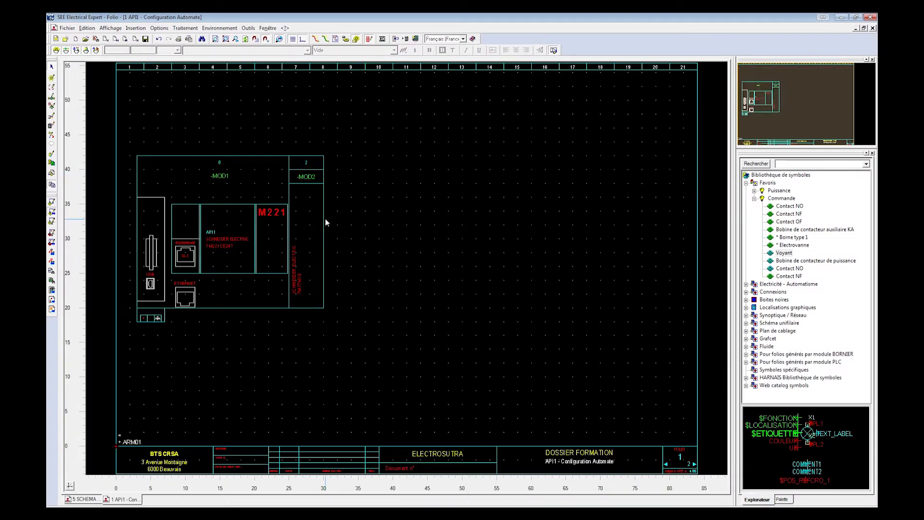
Page through the generated MOD1 and MOD2 folios, from folio 2 to folio 7, and examine their channel layouts.
left_click(125, 40)
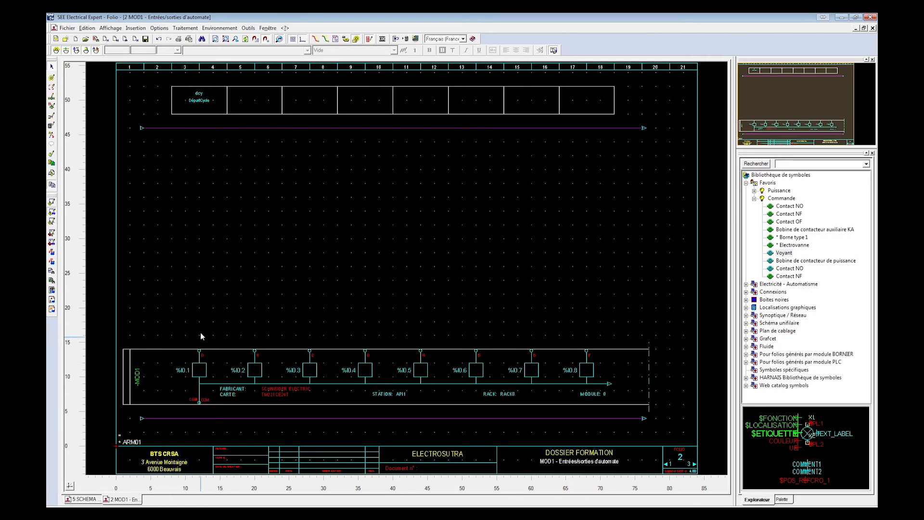
left_click(125, 39)
left_click(125, 39)
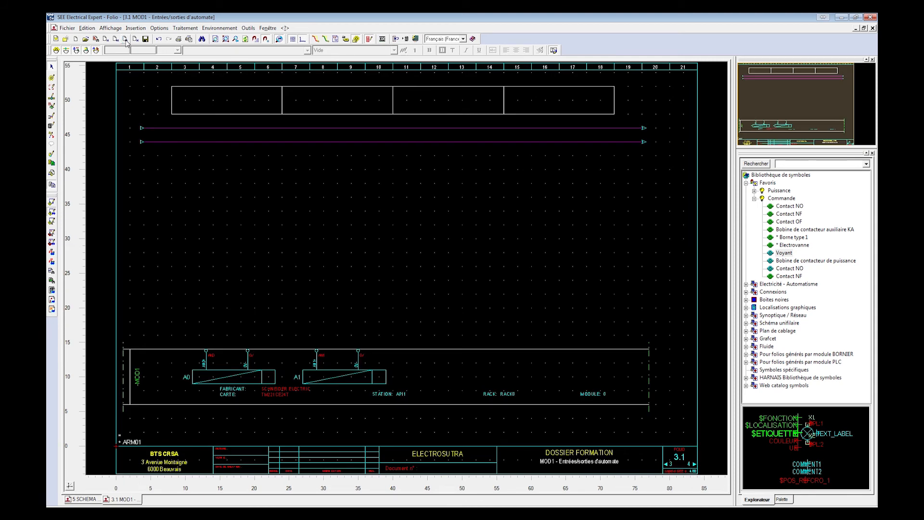
left_click(125, 39)
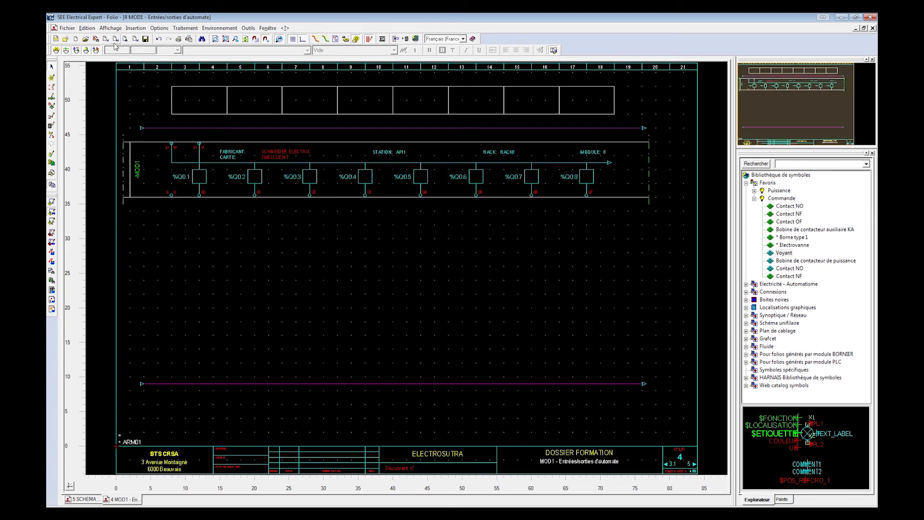
left_click(115, 39)
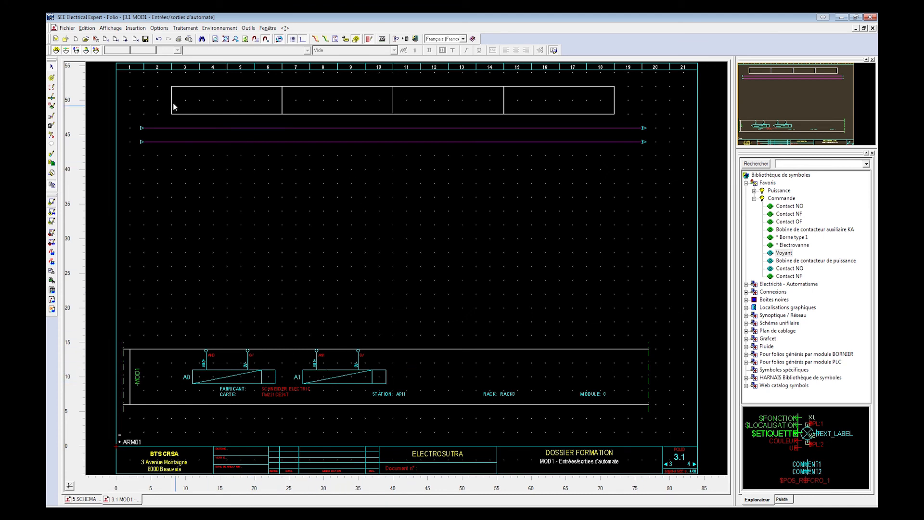
left_click(125, 39)
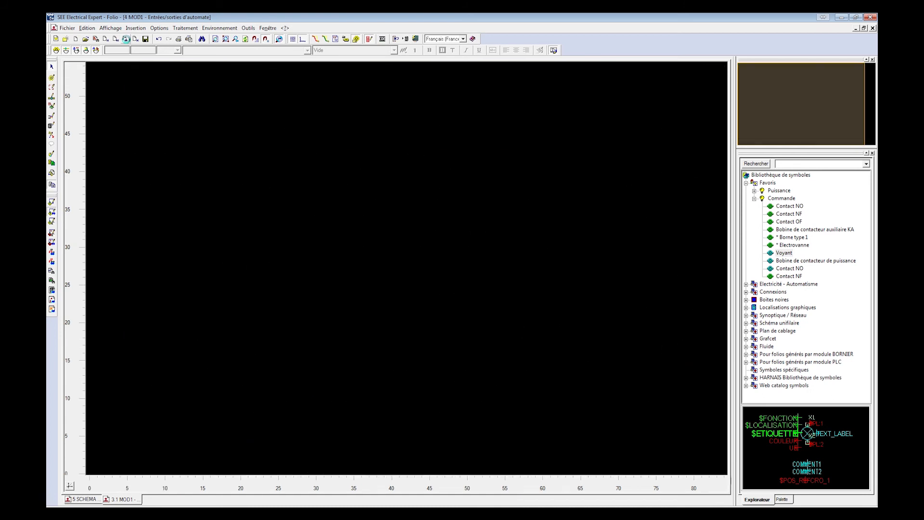
left_click(126, 39)
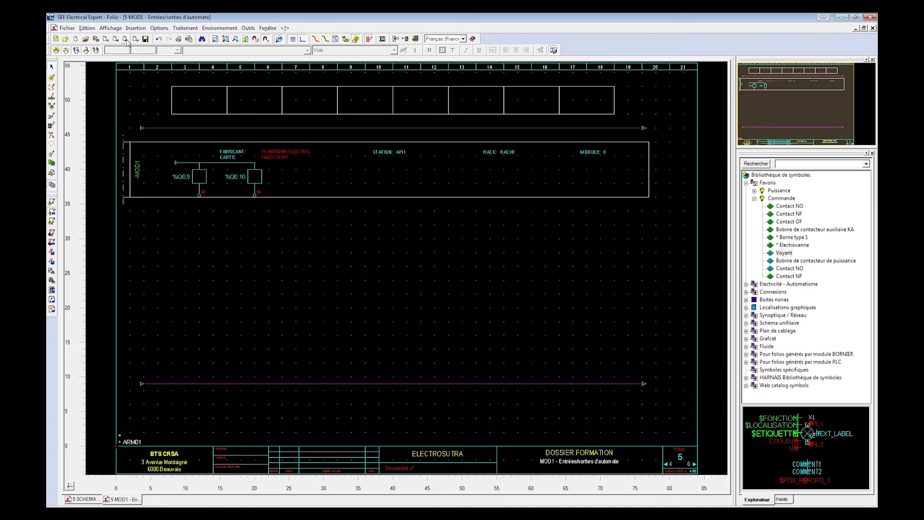
left_click(126, 39)
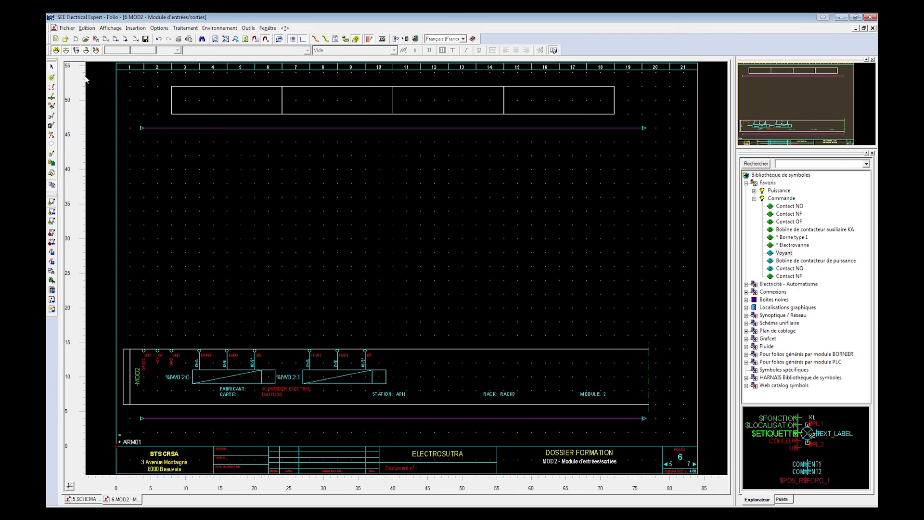
left_click(126, 39)
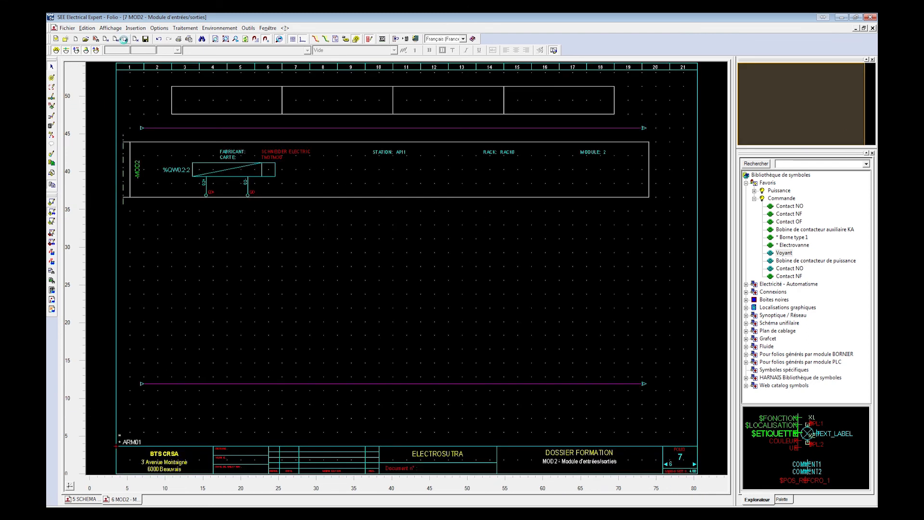